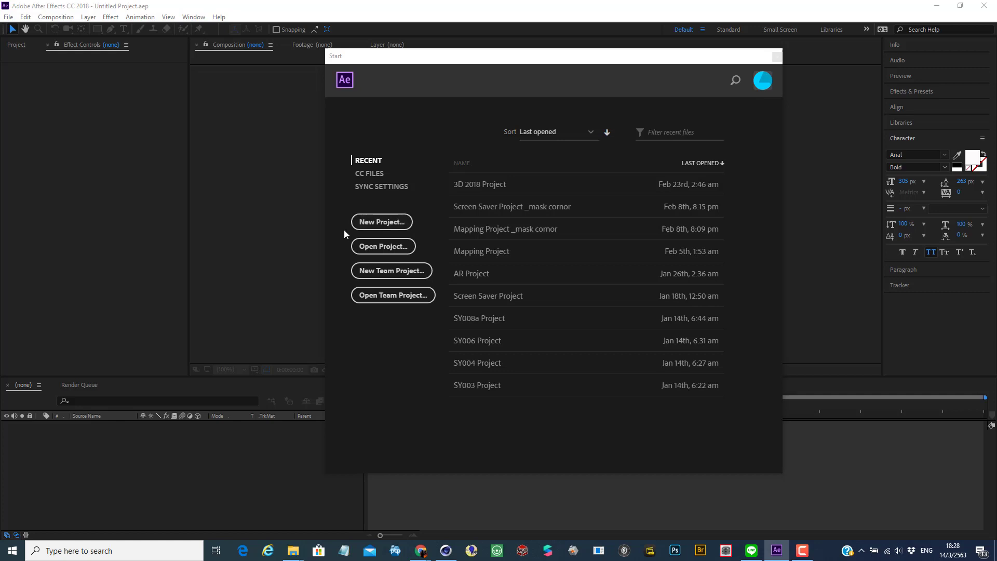
- Start a new project and create a 1920 x 1080 composition at 30 fps, five seconds long, with a white background
left_click(375, 223)
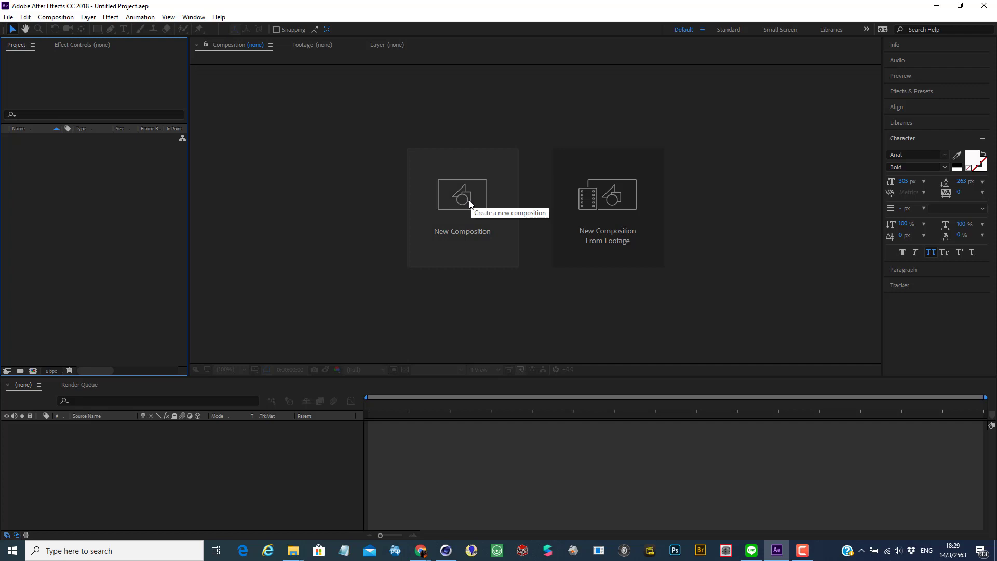
left_click(462, 198)
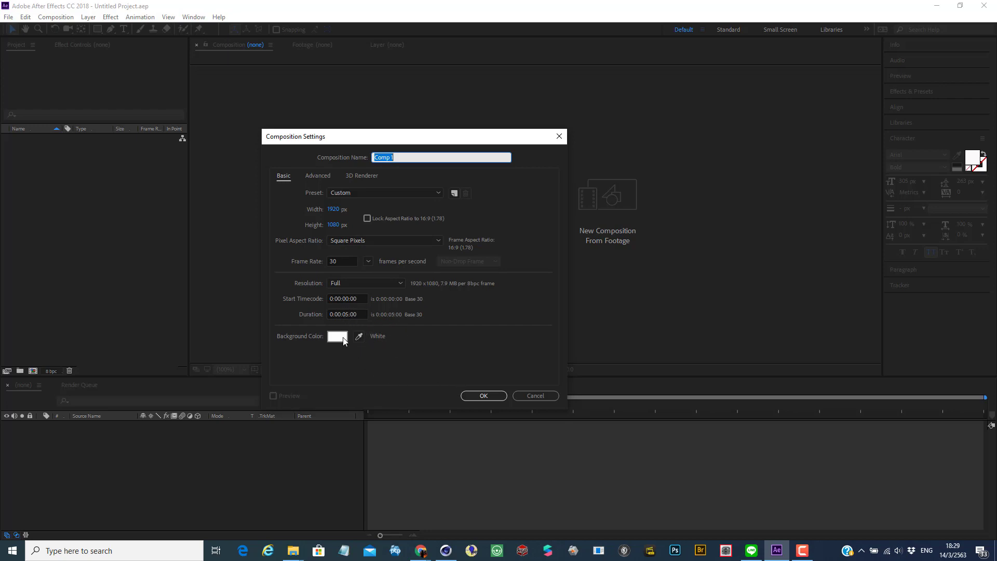
left_click(483, 396)
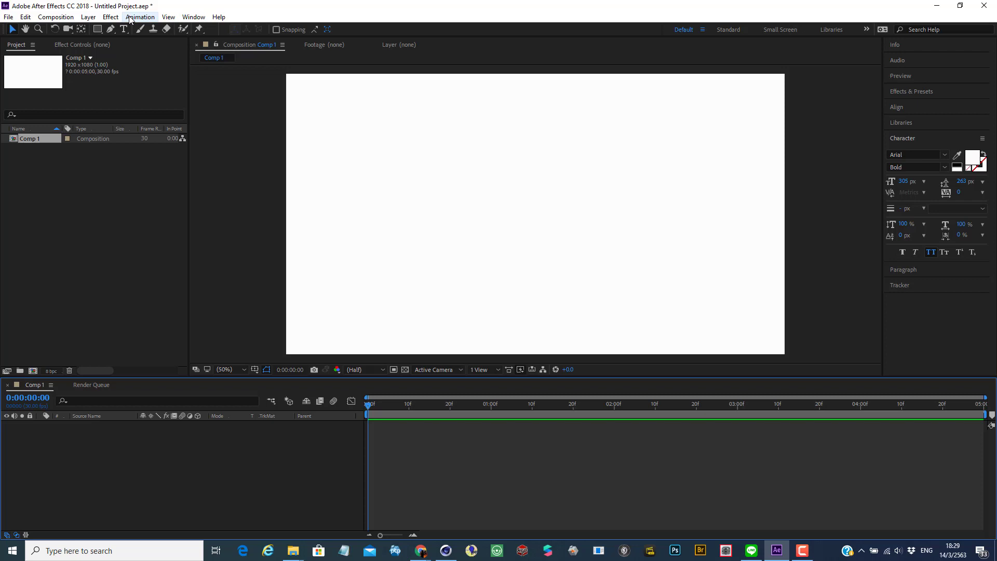
- Add a new MAXON Cinema 4D file layer to the composition, saving it as demo in the 2019 Second Semester folder
left_click(93, 18)
mouse_move(104, 31)
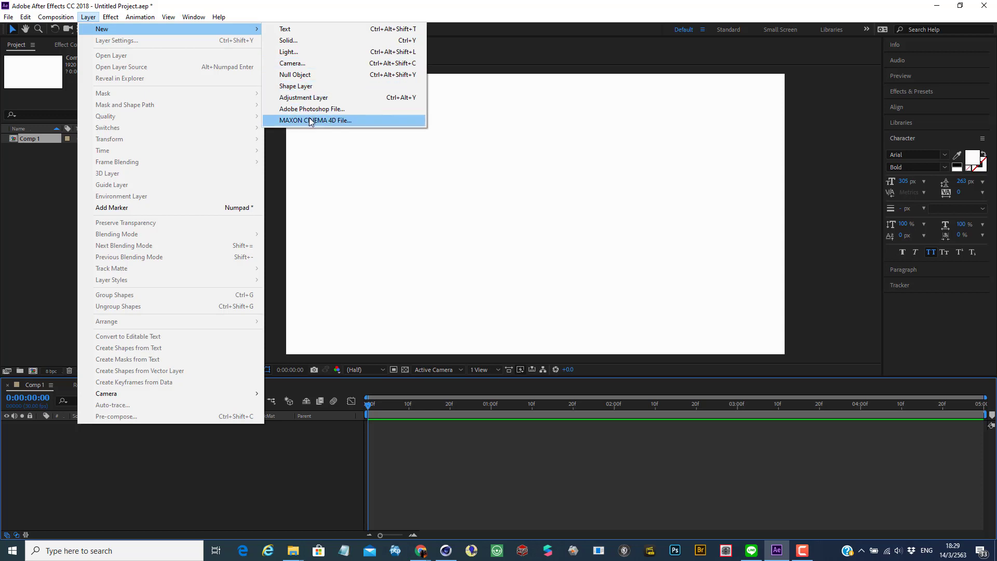
left_click(341, 120)
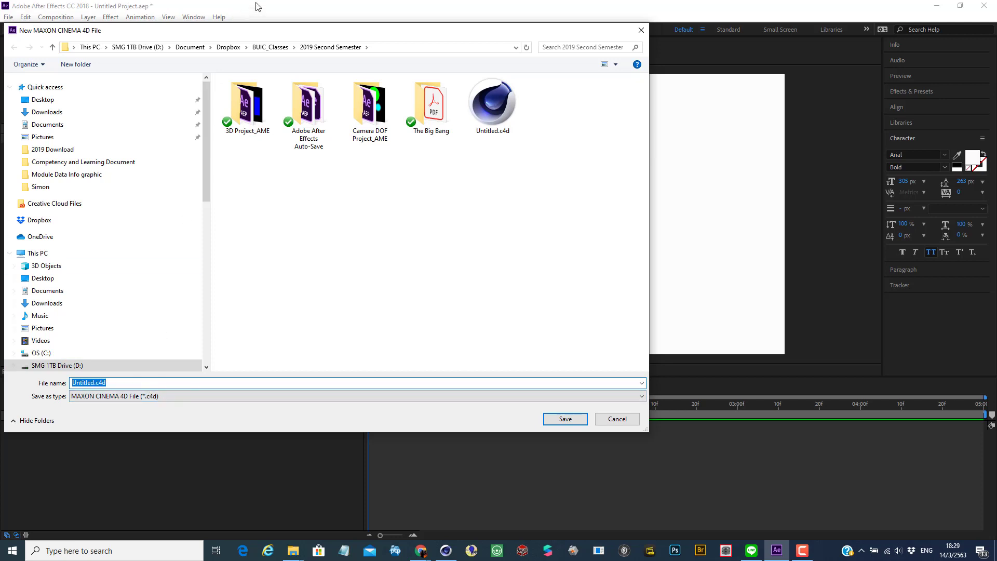
left_click_drag(271, 35, 387, 47)
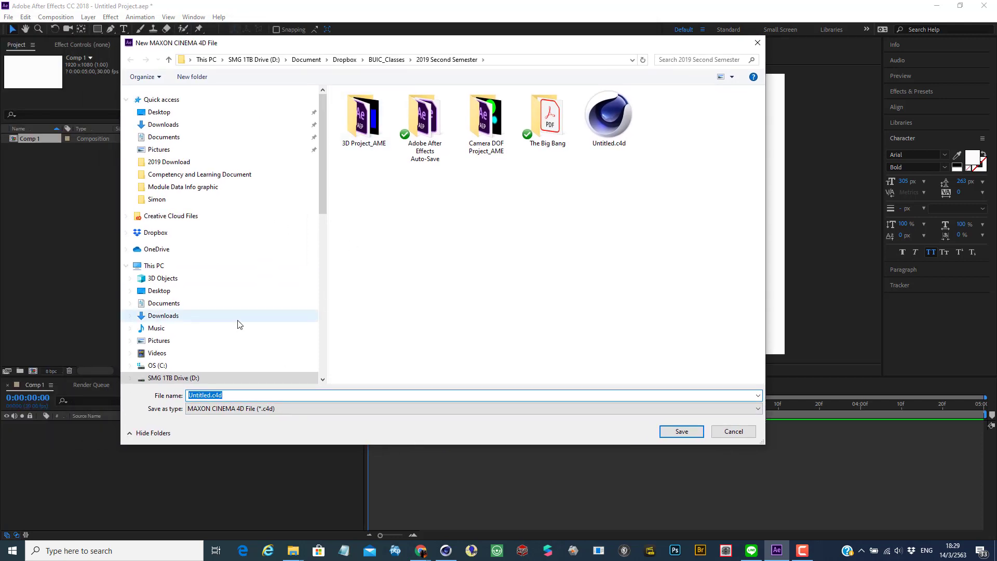
left_click(209, 396)
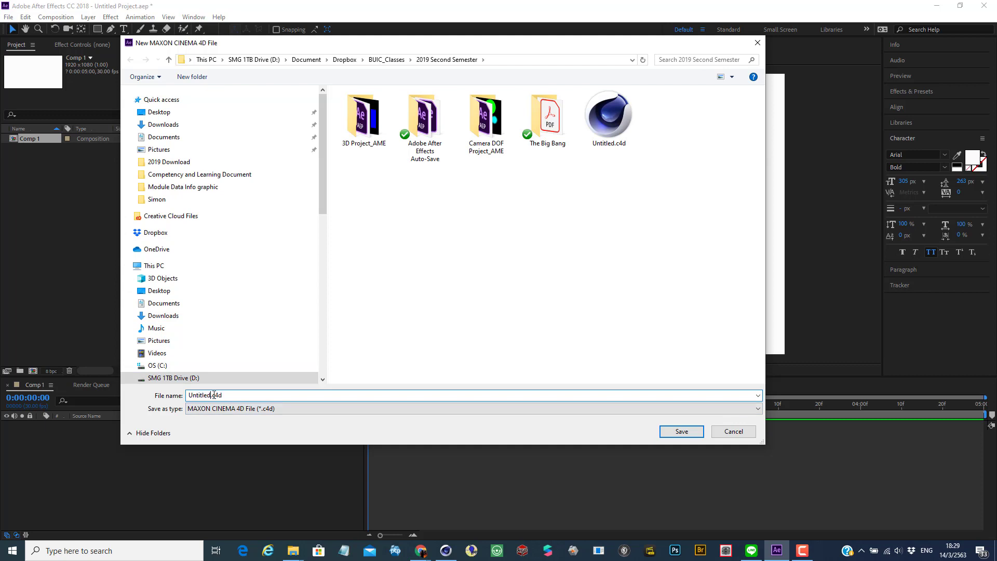
double_click(210, 395)
type("demo")
left_click(681, 432)
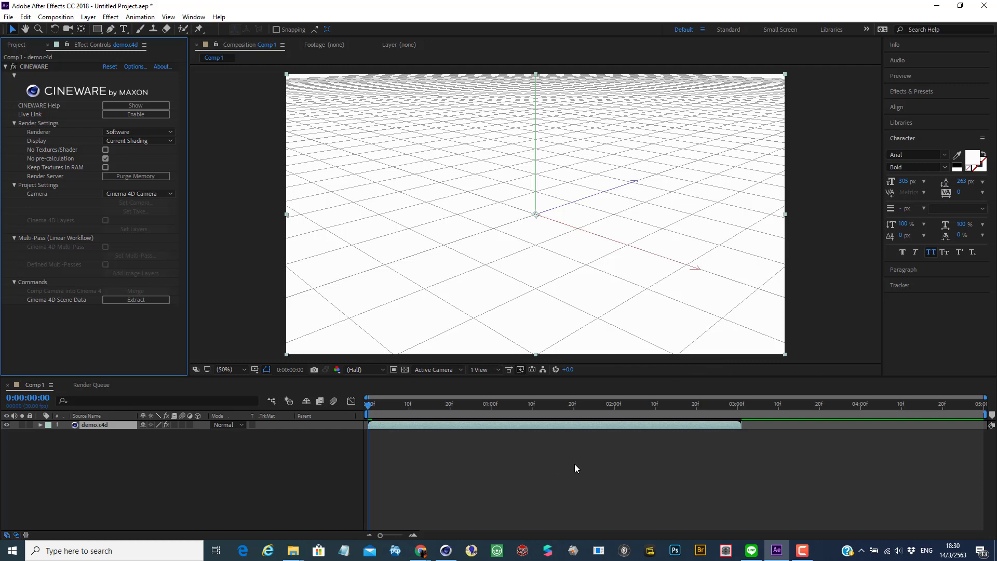
- Switch to the demo.c4d scene in Cinema 4D and add a cube primitive
mouse_move(457, 558)
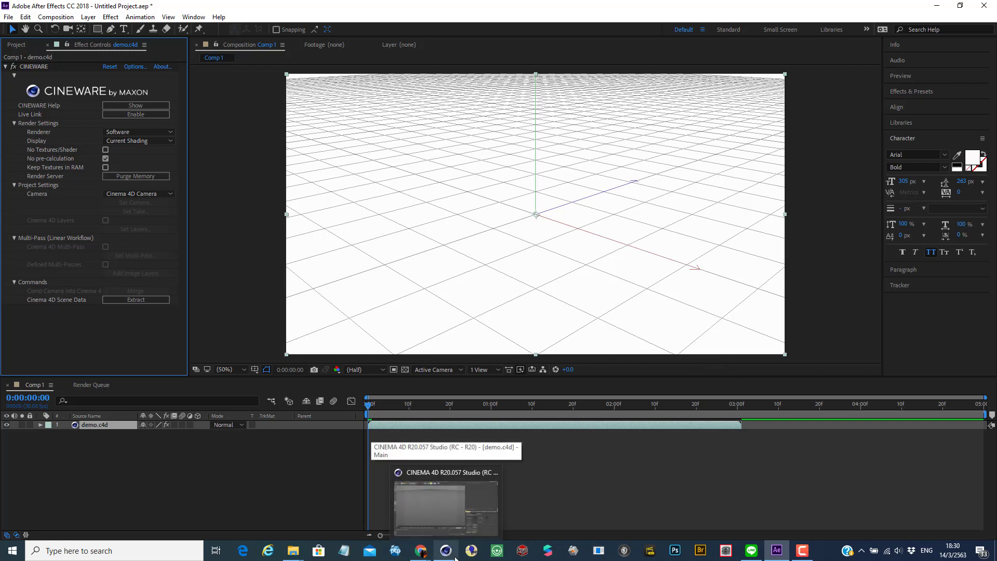
left_click(431, 516)
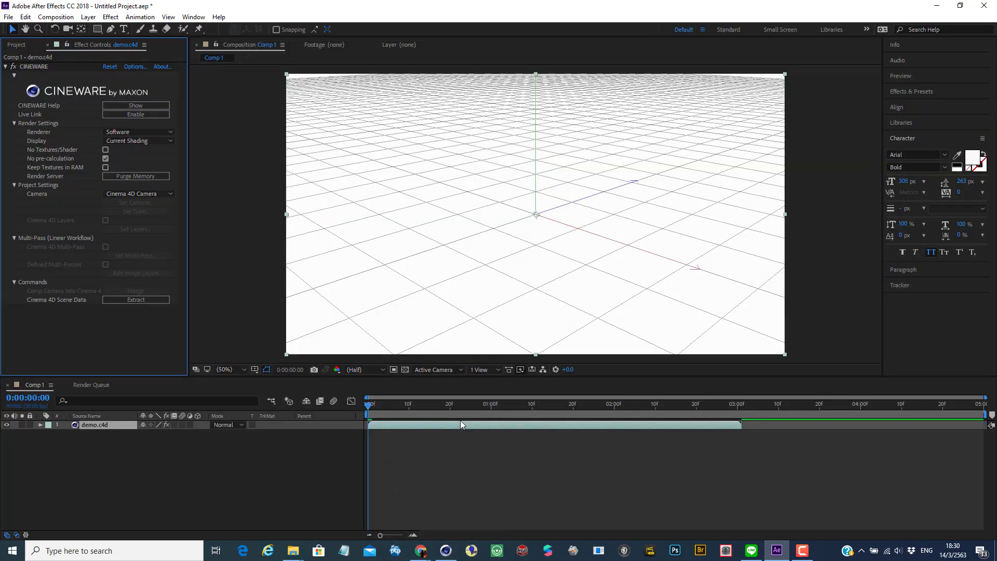
left_click(444, 552)
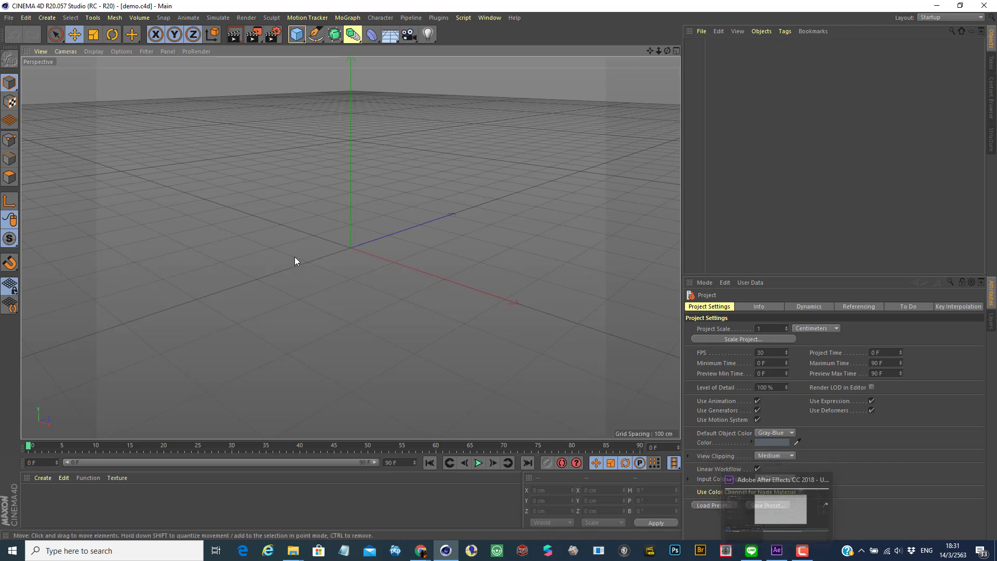
left_click(297, 36)
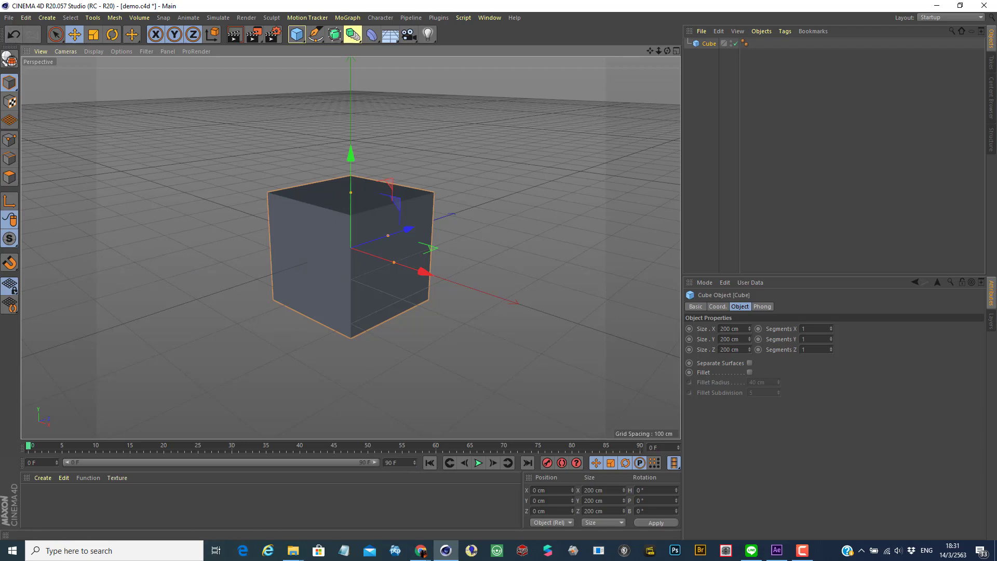
- Create a new blue material with hue 208° and saturation 90%, and apply it to the cube
left_click(36, 479)
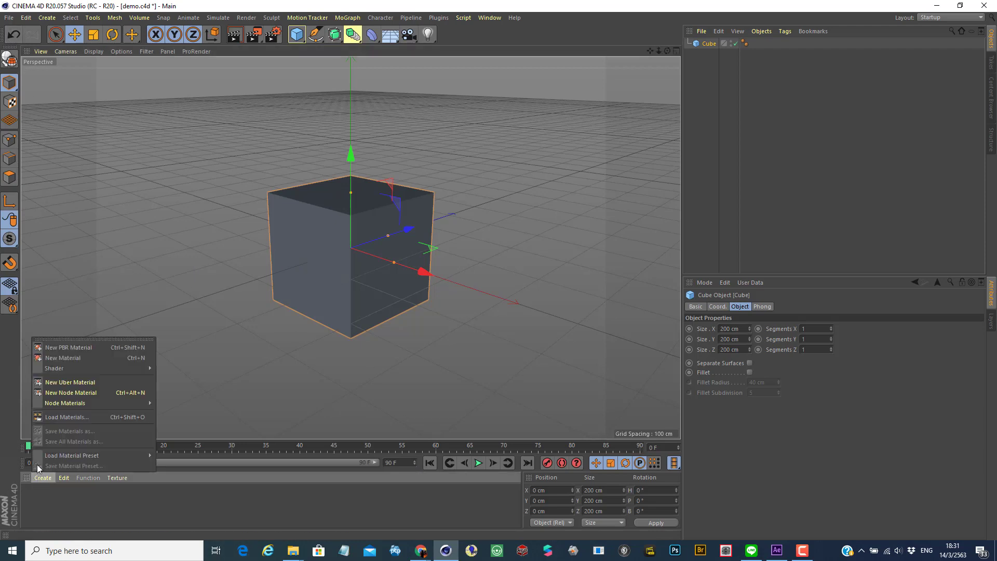
left_click(60, 358)
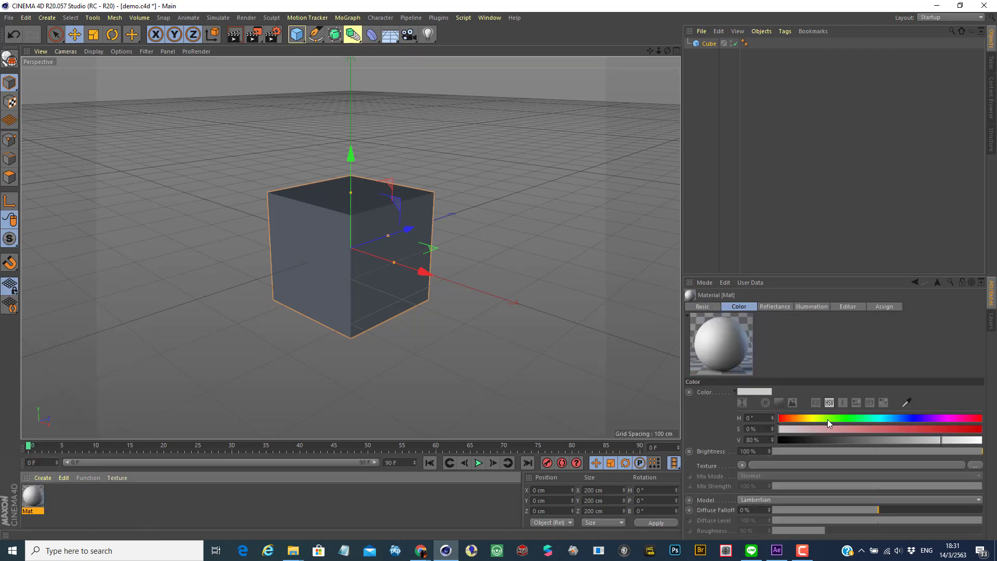
left_click(918, 418)
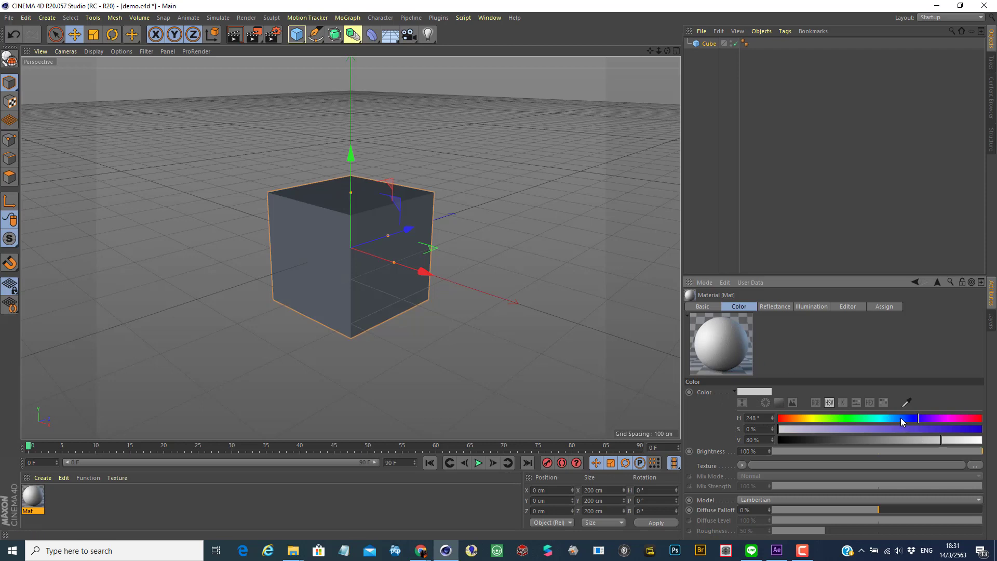
left_click(961, 429)
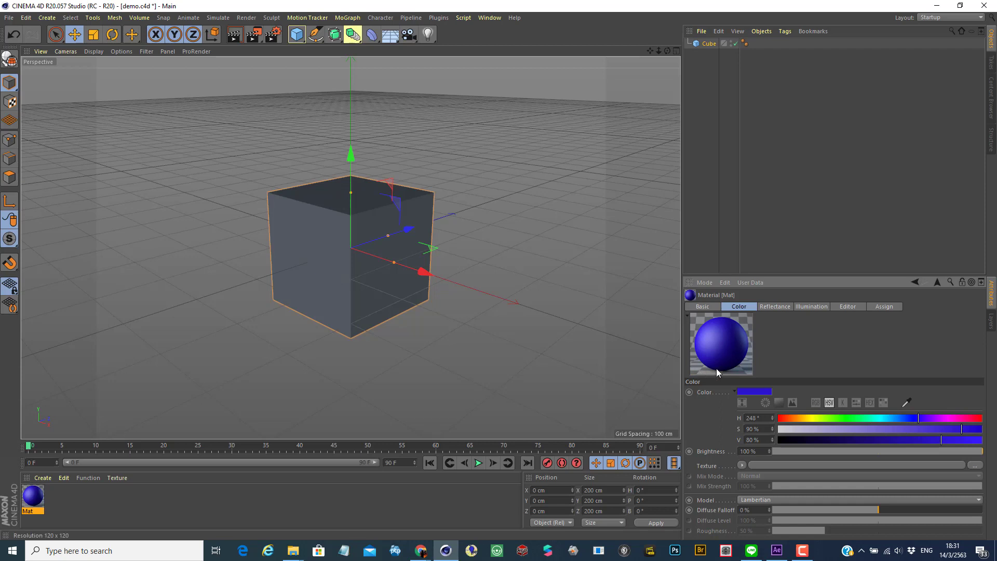
left_click(896, 419)
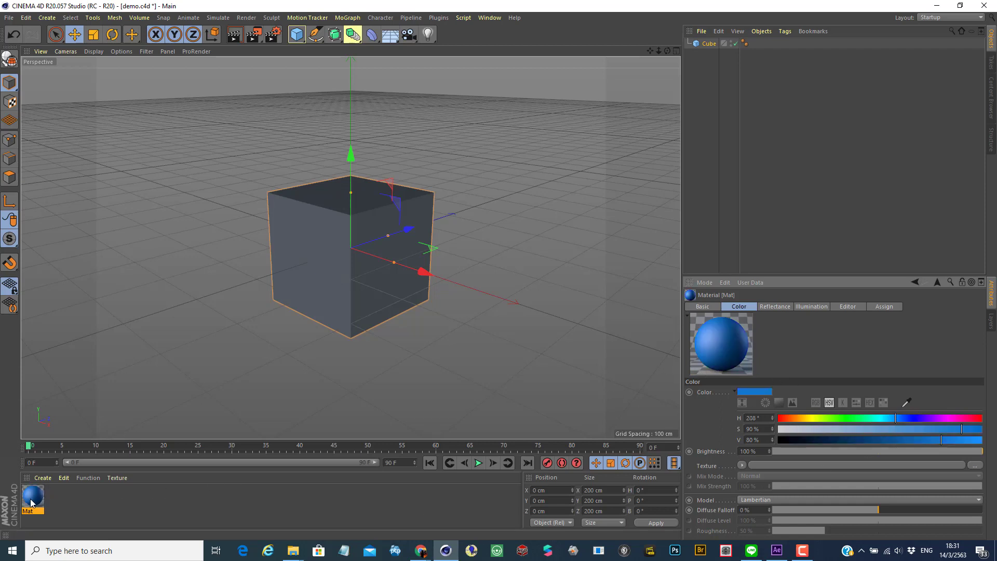
left_click_drag(33, 497, 302, 281)
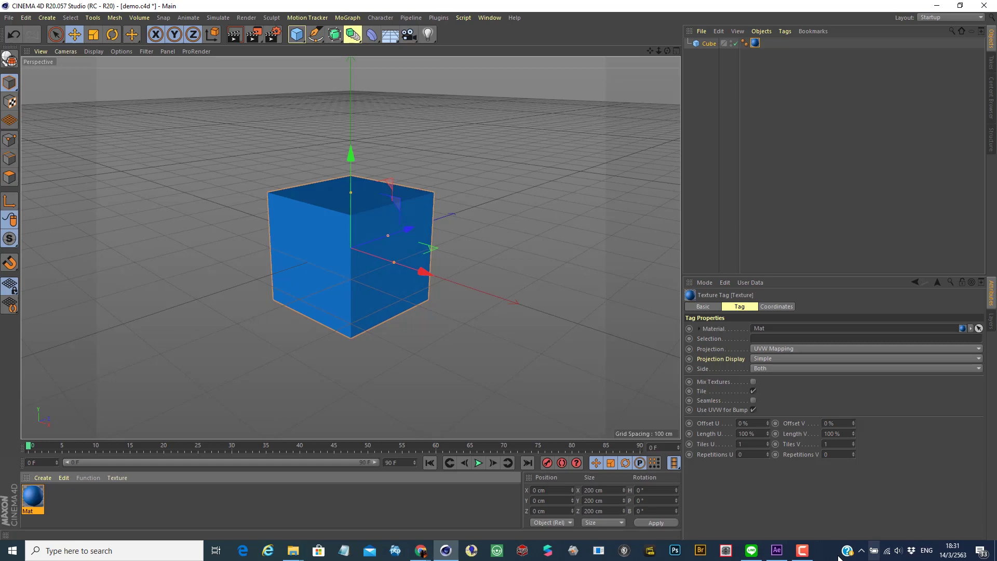
- Switch to After Effects and move the current time to 0:00:00:07 to check the demo.c4d layer for updates
left_click(777, 551)
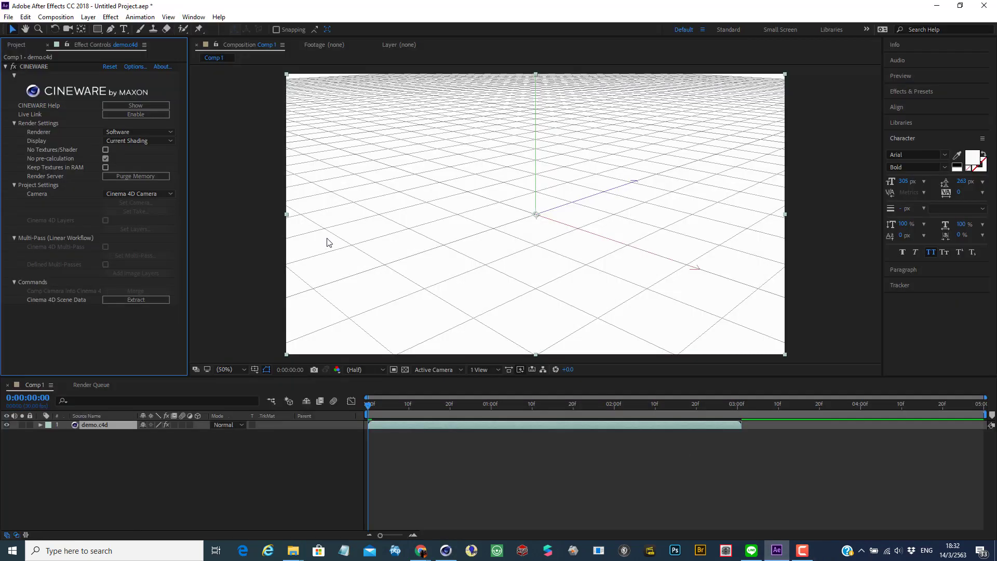
left_click_drag(381, 403, 398, 404)
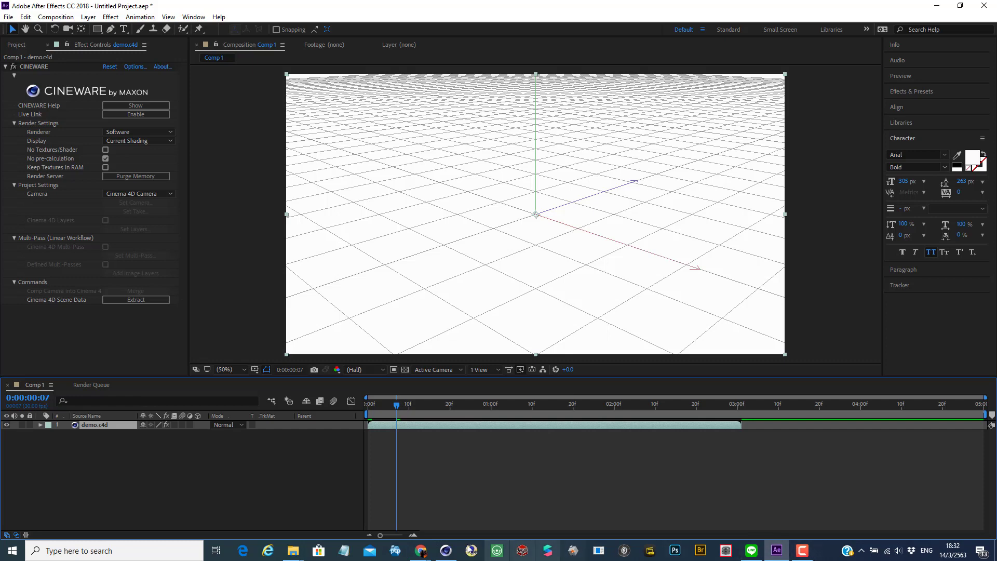
- Save the demo.c4d scene in Cinema 4D, accepting the newer file version, and return to After Effects
left_click(444, 546)
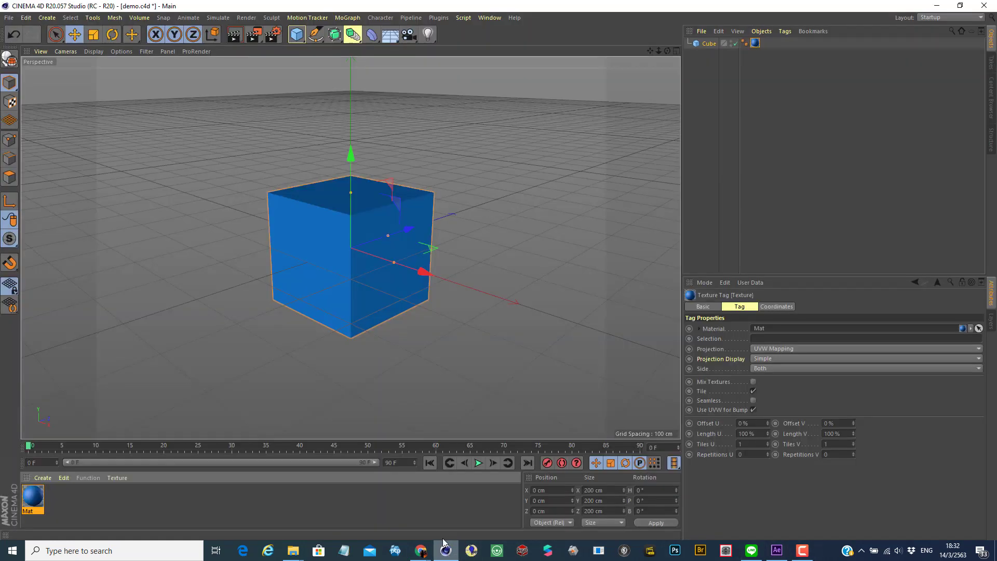
left_click(9, 17)
left_click(26, 102)
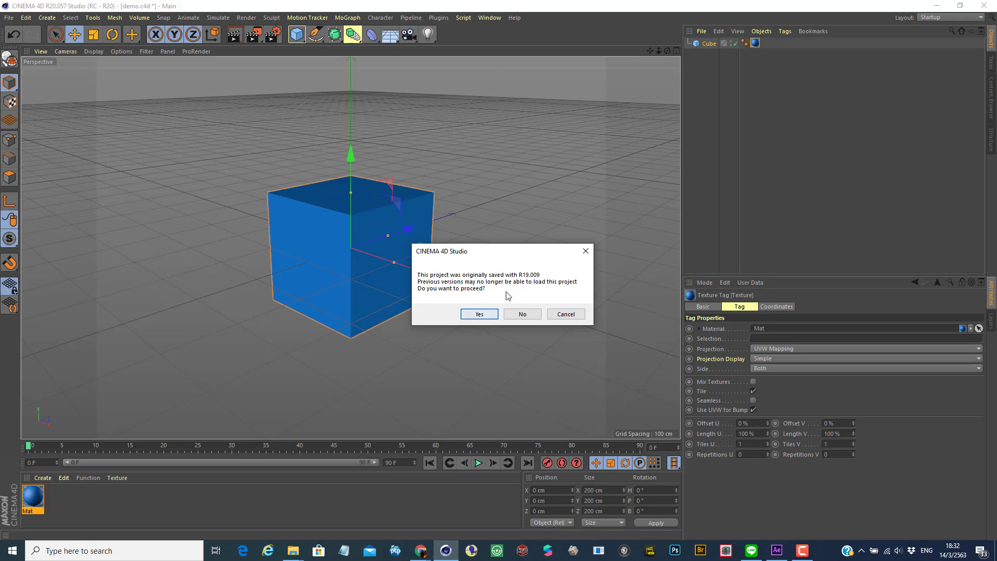
left_click(480, 315)
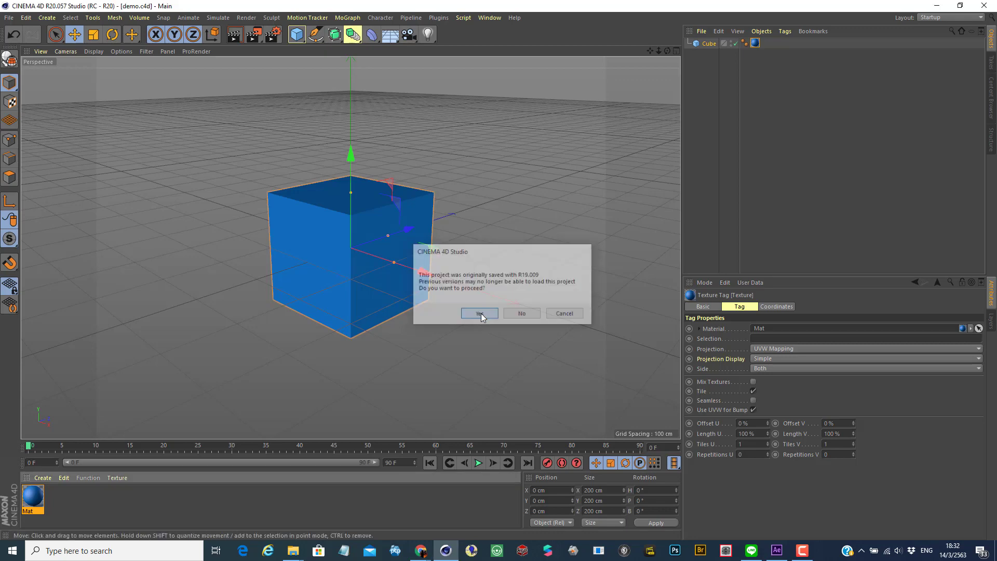
left_click(777, 552)
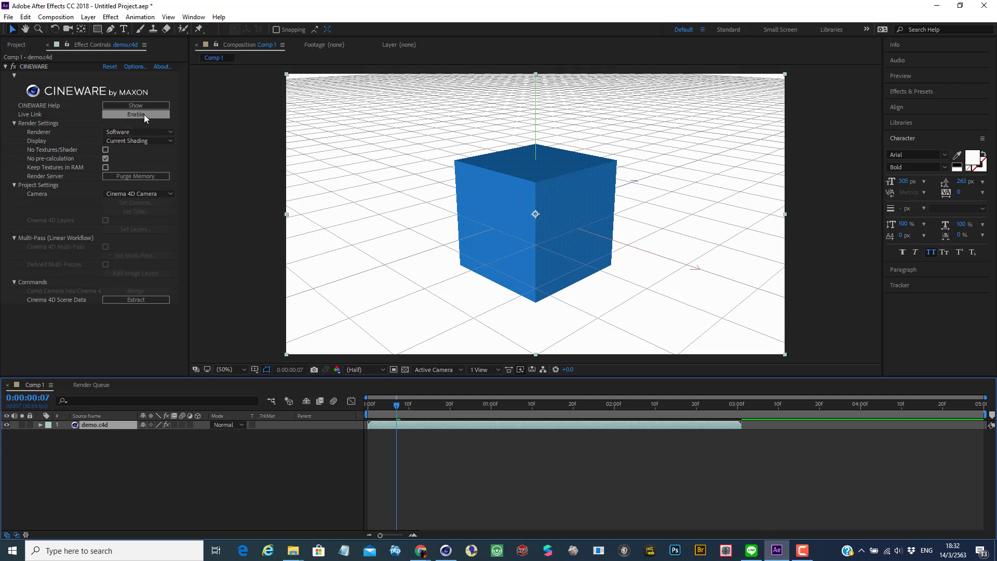
- Preview the demo.c4d layer with the Wireframe display, and restore the display to Current Shading
left_click(134, 141)
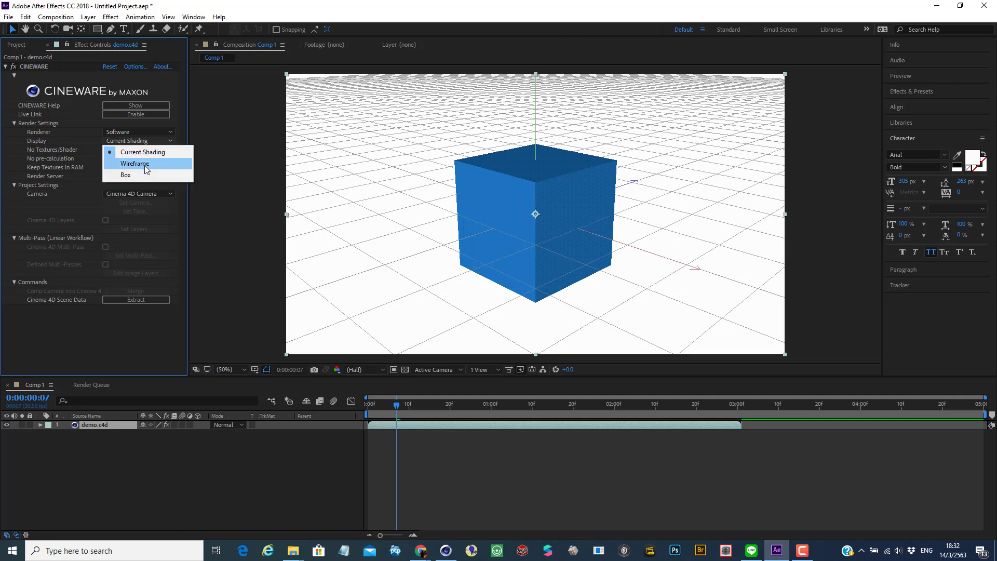
left_click(145, 164)
left_click(130, 138)
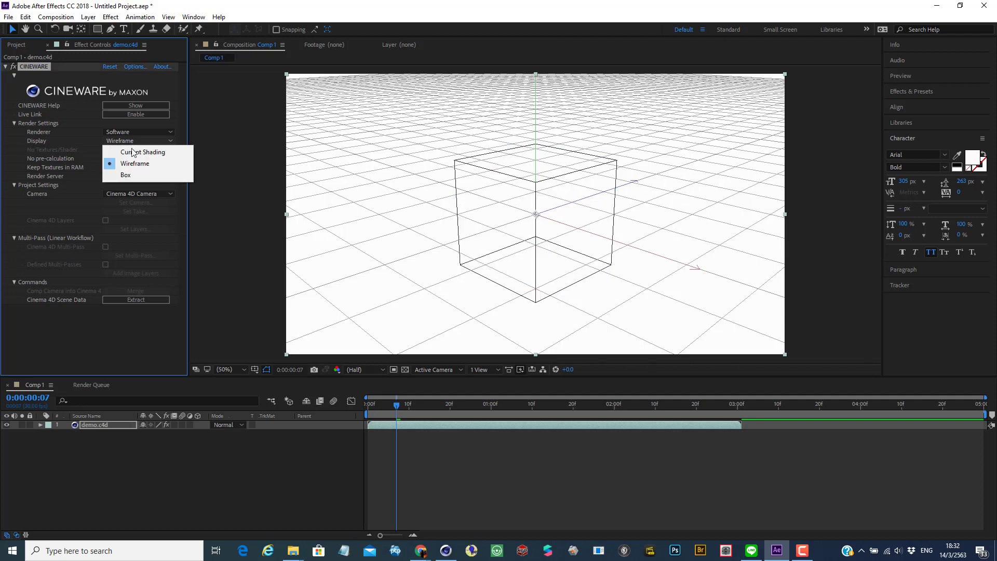
left_click(131, 148)
- Set the Cineware renderer of the demo.c4d layer to Standard (Final)
left_click(130, 134)
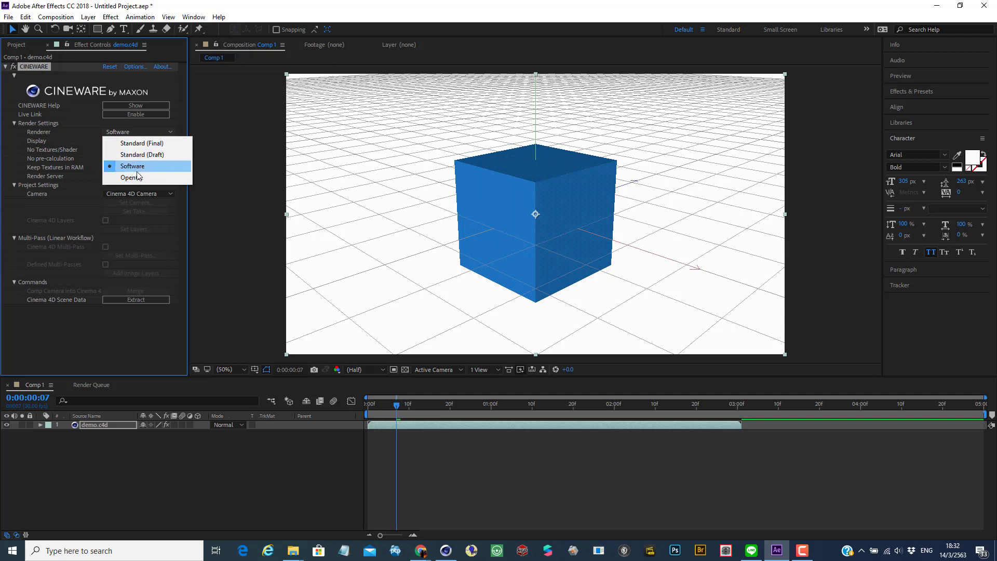
left_click(138, 145)
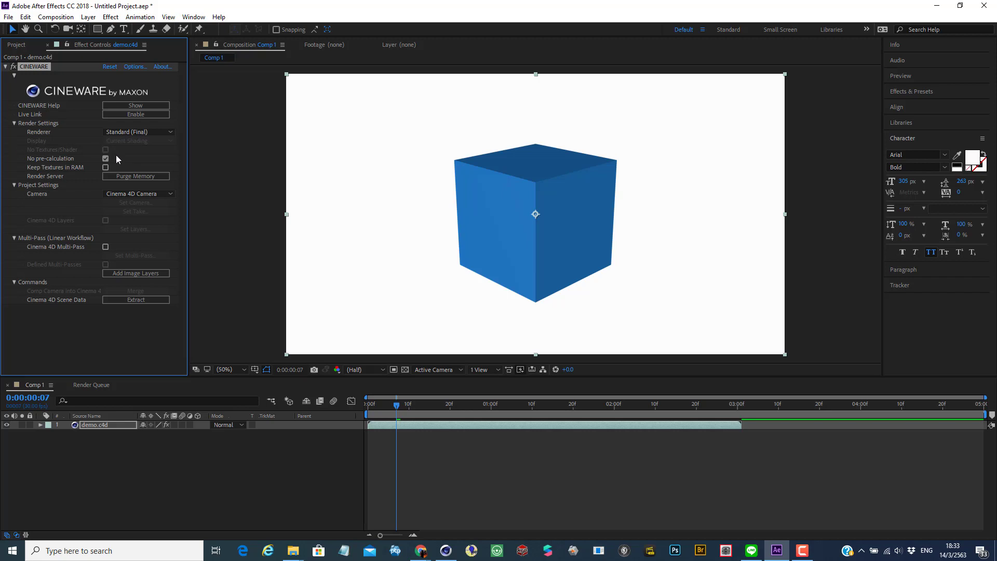
left_click(9, 17)
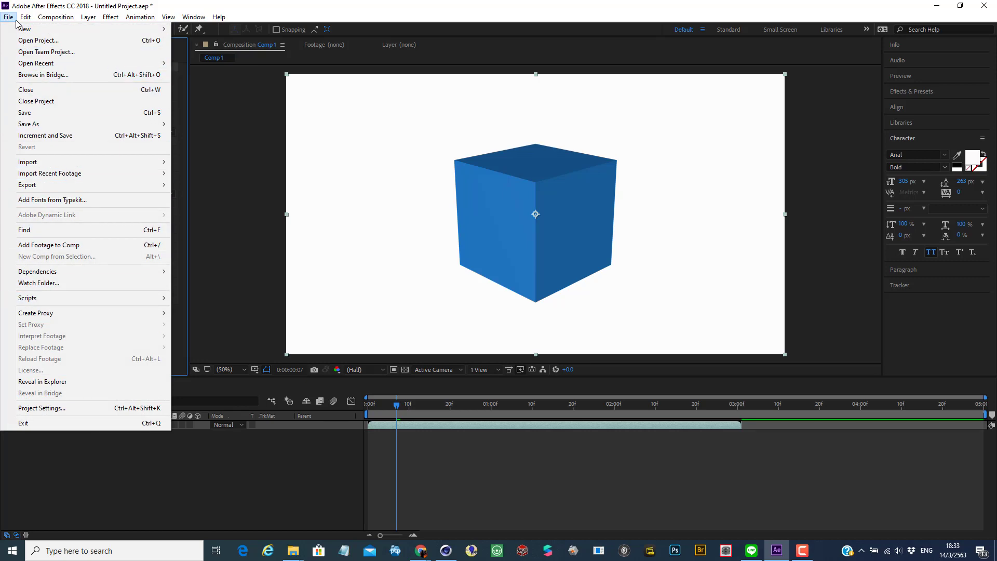
mouse_move(89, 163)
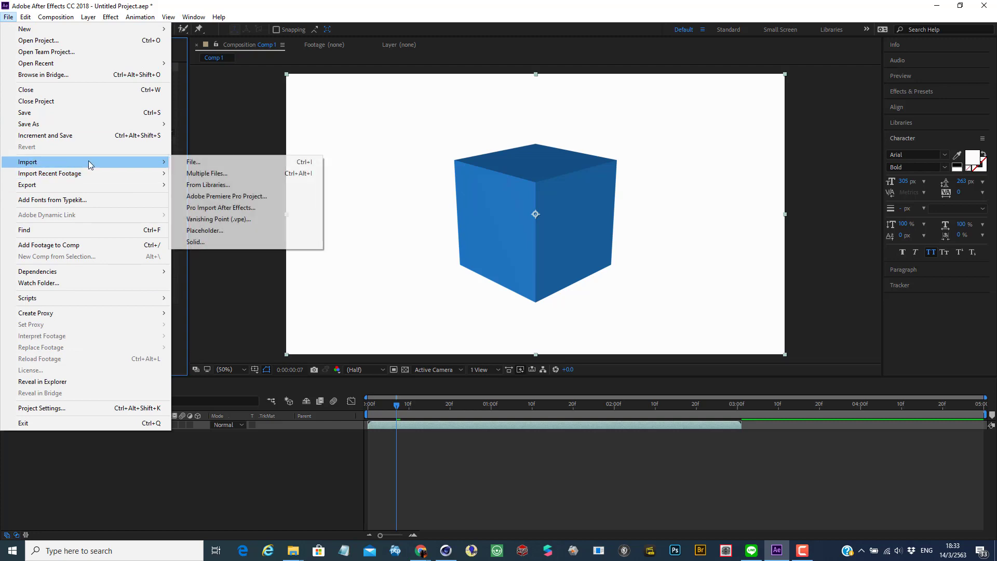
left_click(191, 162)
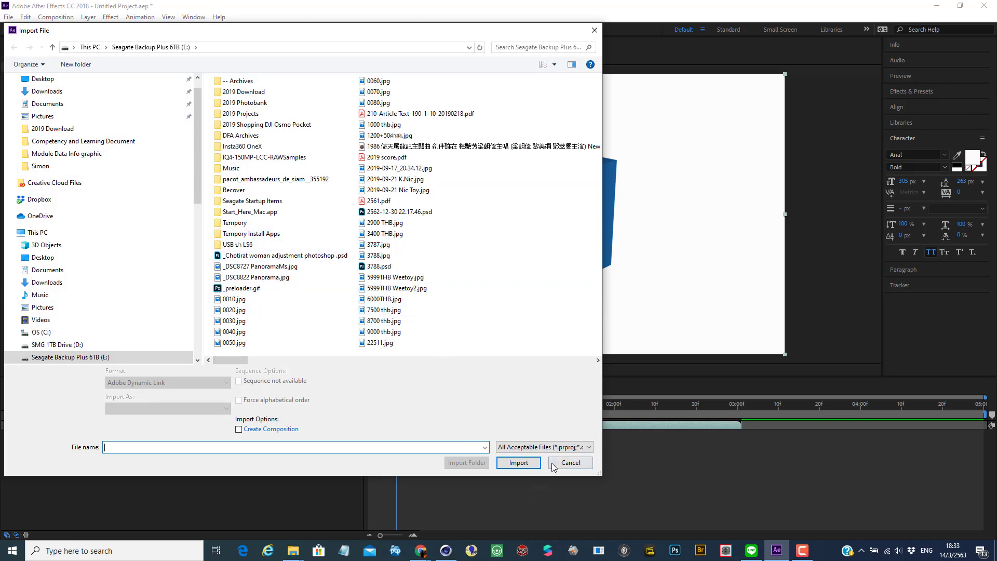
left_click(571, 462)
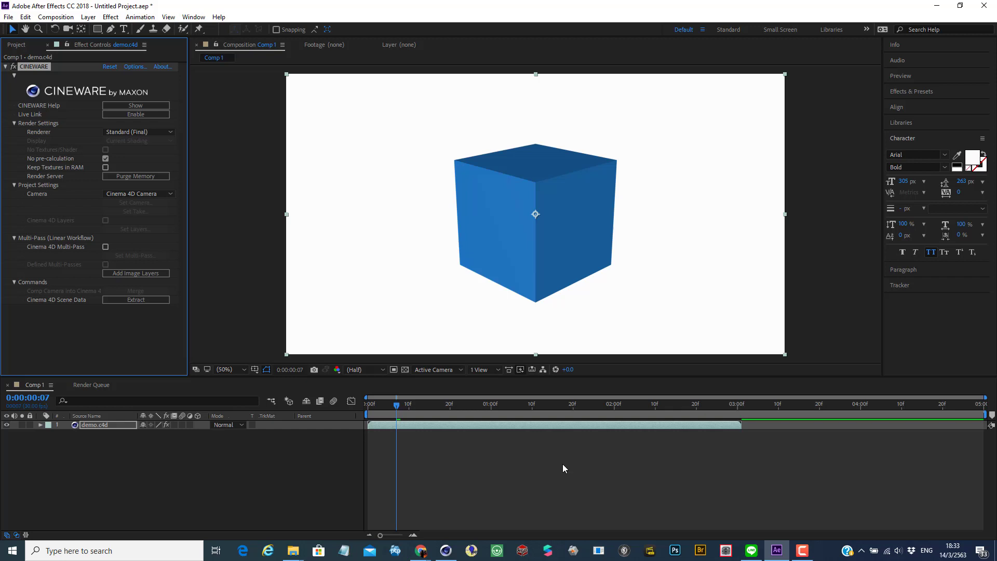